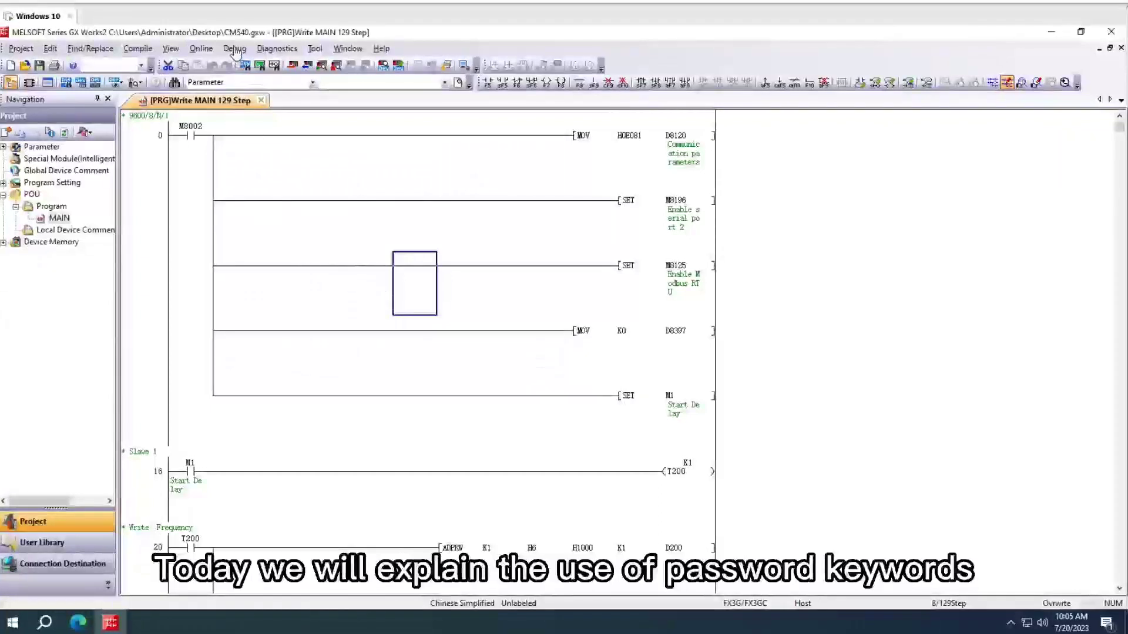
- Switch GX Works2 into monitor mode to watch the running MAIN ladder live
{"action": "left_click", "coordinate": [201, 49]}
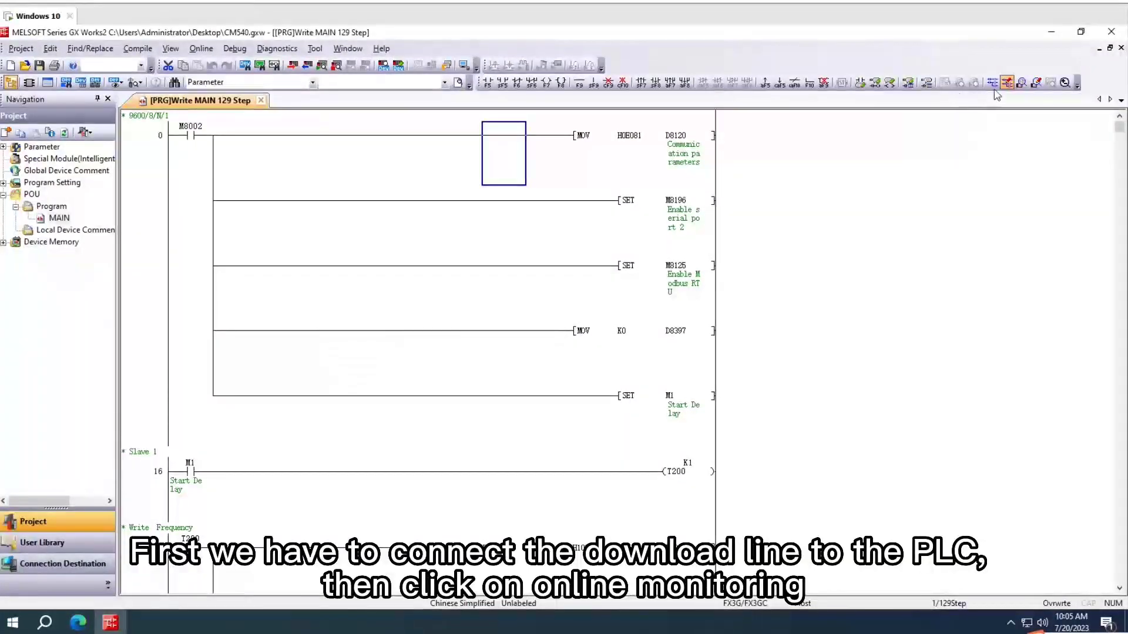
{"action": "left_click", "coordinate": [1022, 82]}
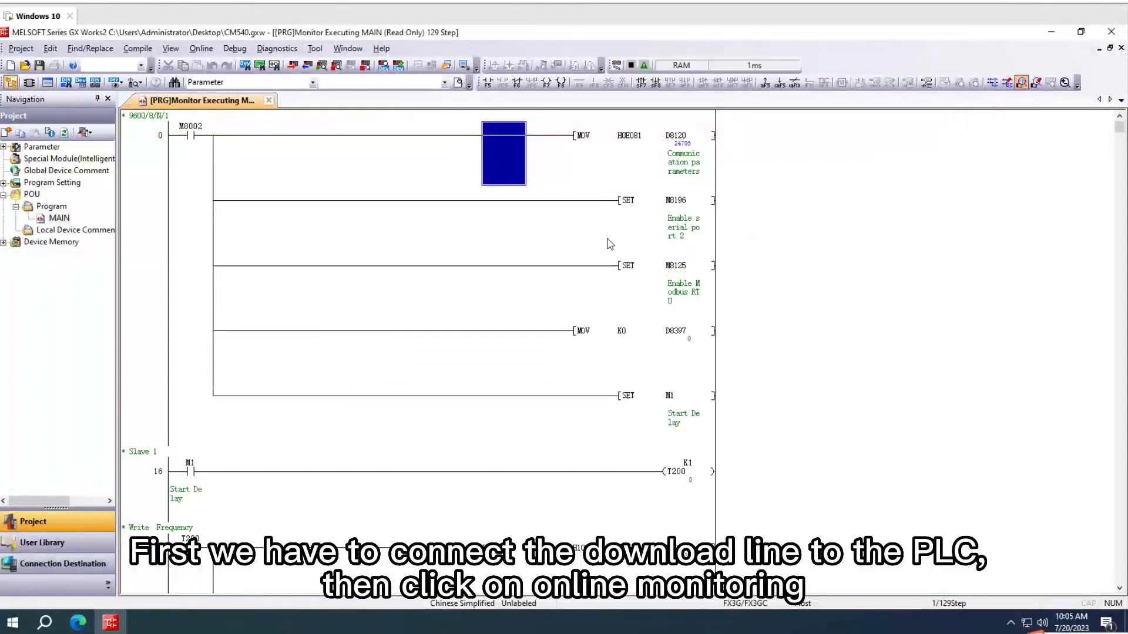
- Remotely stop the PLC from PLC Diagnostics, then close the panel
{"action": "left_click", "coordinate": [645, 65]}
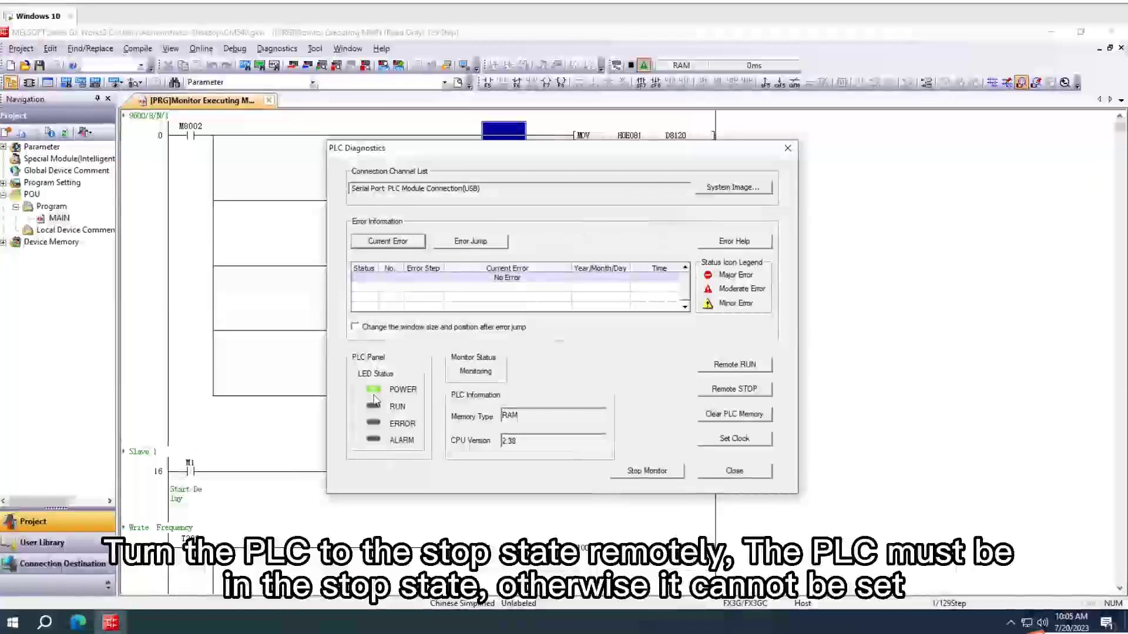
{"action": "left_click", "coordinate": [735, 388]}
{"action": "left_click", "coordinate": [582, 367]}
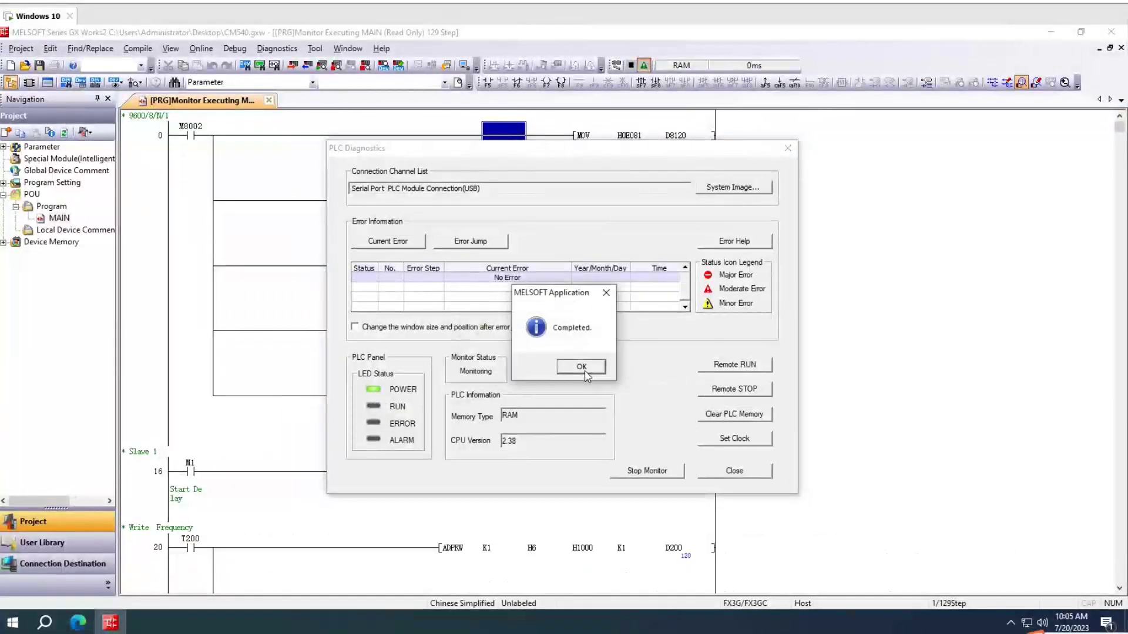
{"action": "left_click", "coordinate": [581, 368]}
{"action": "left_click", "coordinate": [787, 148]}
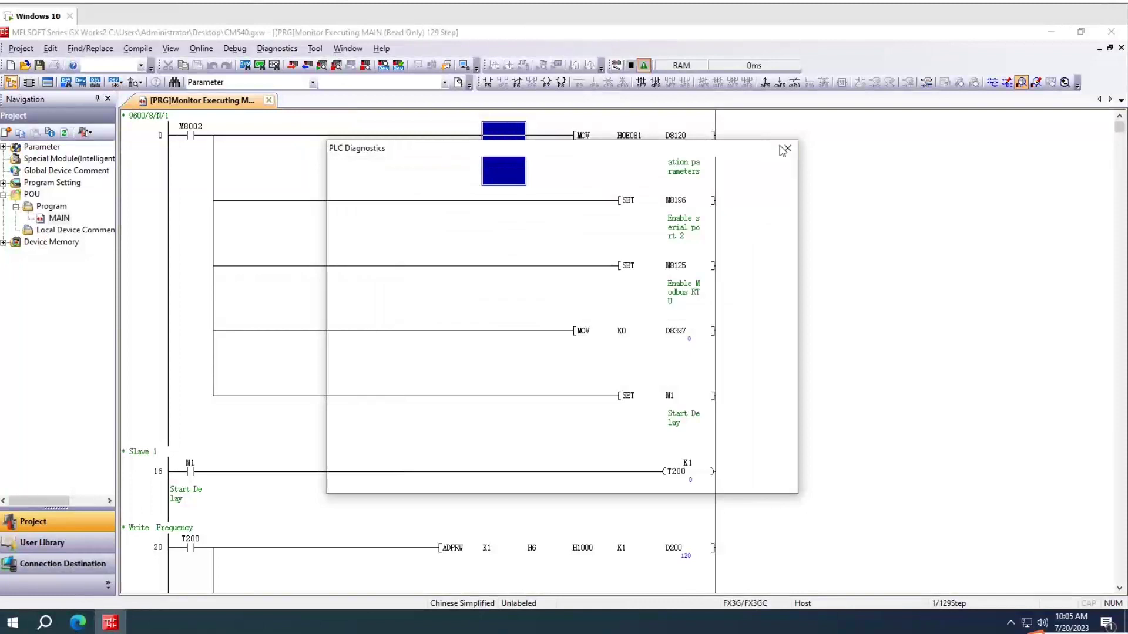
- Open New Keyword Registration under Online > Password/Keyword
{"action": "left_click", "coordinate": [370, 219]}
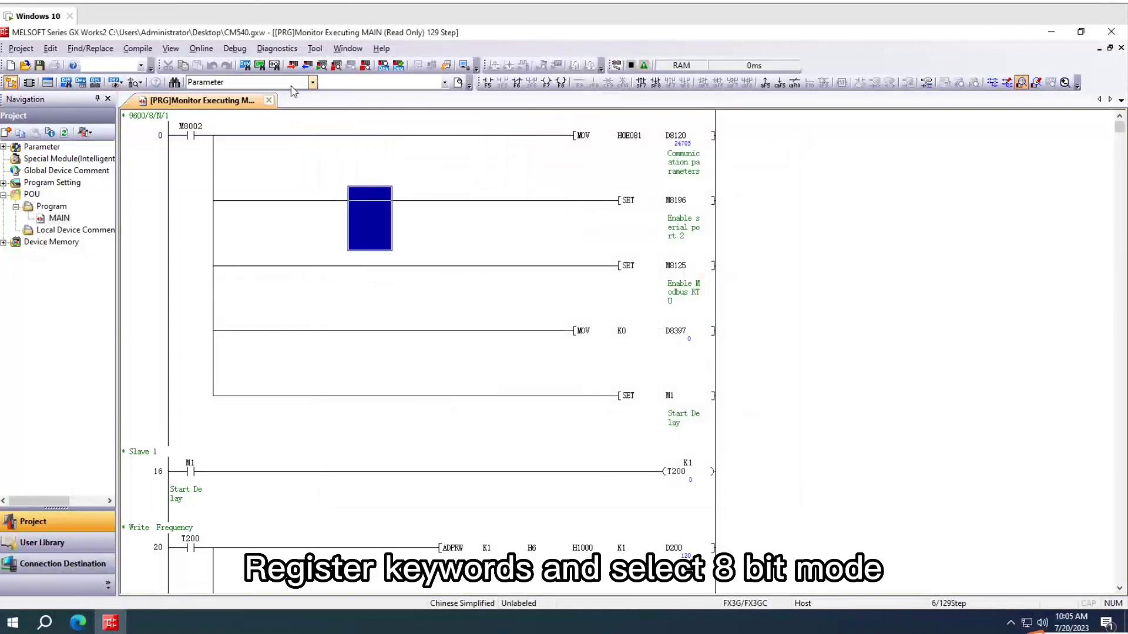
{"action": "left_click", "coordinate": [202, 48]}
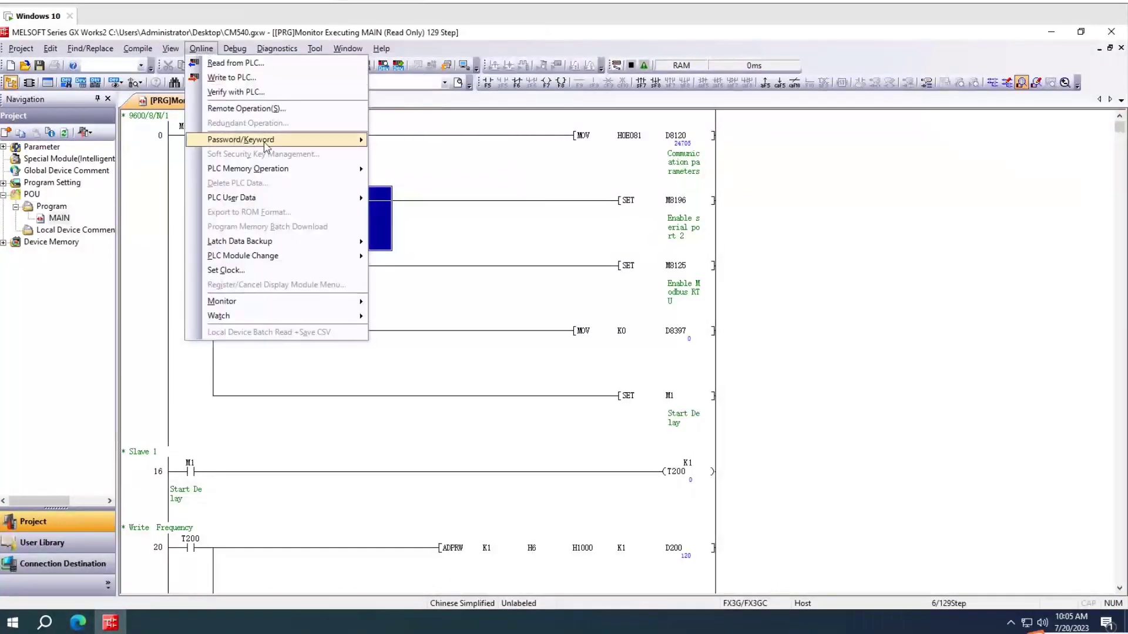
{"action": "mouse_move", "coordinate": [240, 140]}
{"action": "left_click", "coordinate": [406, 148]}
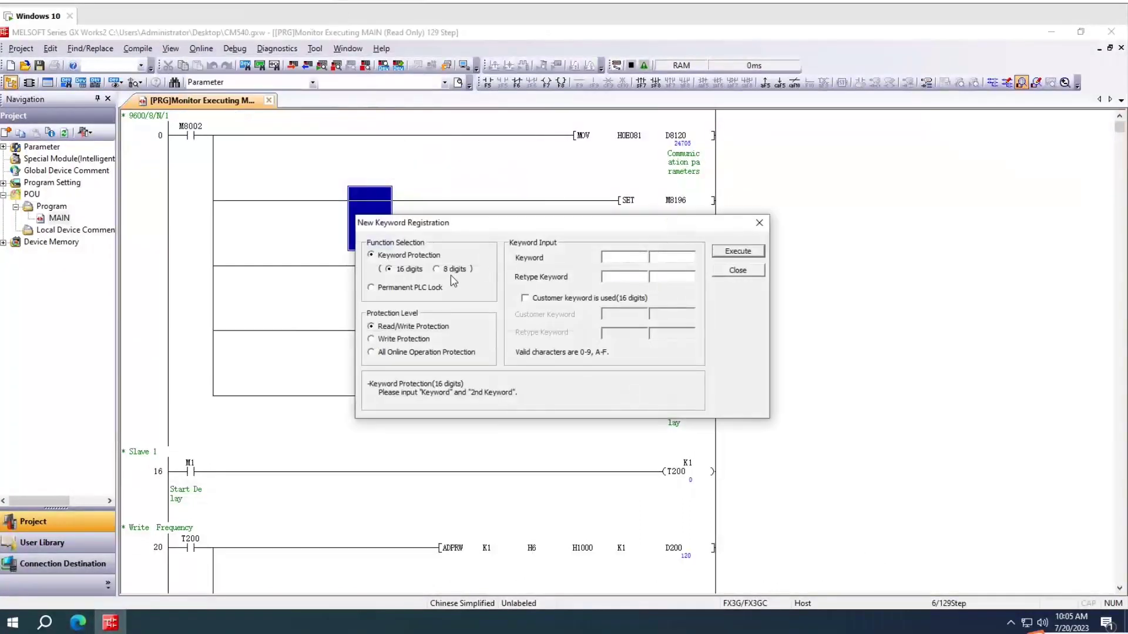
- Register an 8-digit read/write keyword, entered and retyped, on the PLC
{"action": "left_click", "coordinate": [437, 269]}
{"action": "left_click", "coordinate": [623, 257]}
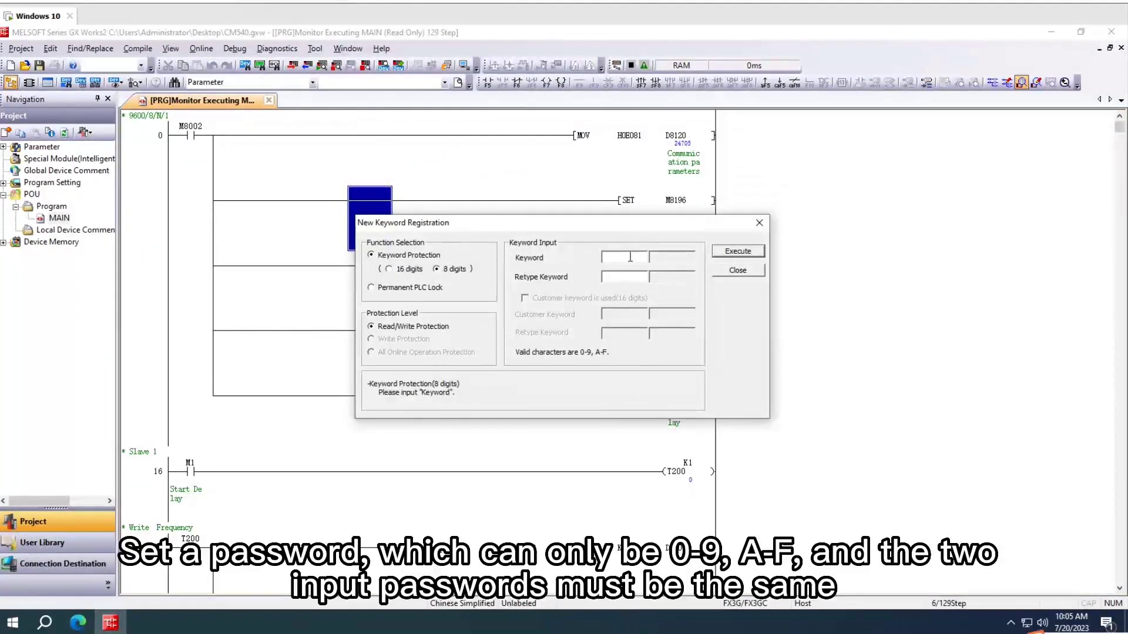
{"action": "type", "text": "1"}
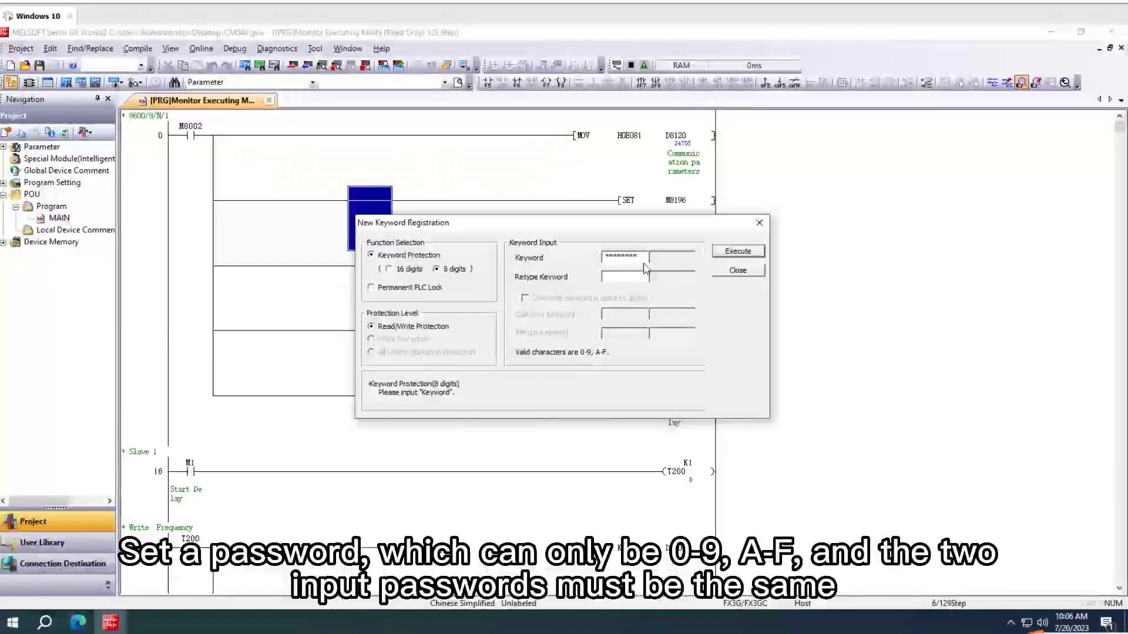
{"action": "left_click", "coordinate": [625, 277]}
{"action": "type", "text": "11"}
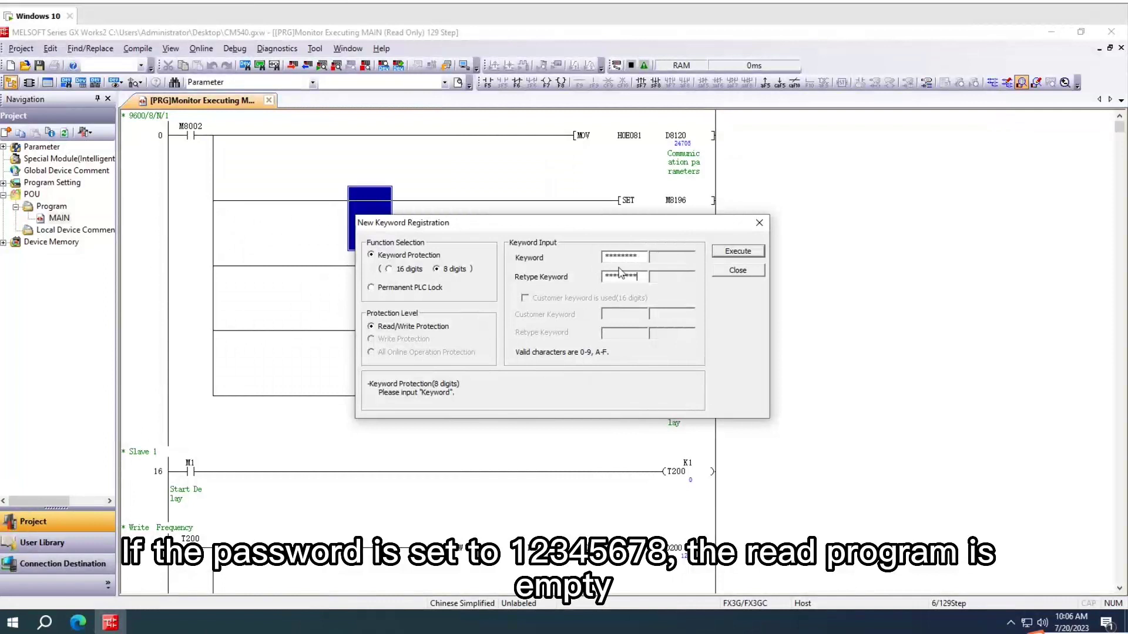
{"action": "left_click", "coordinate": [737, 252]}
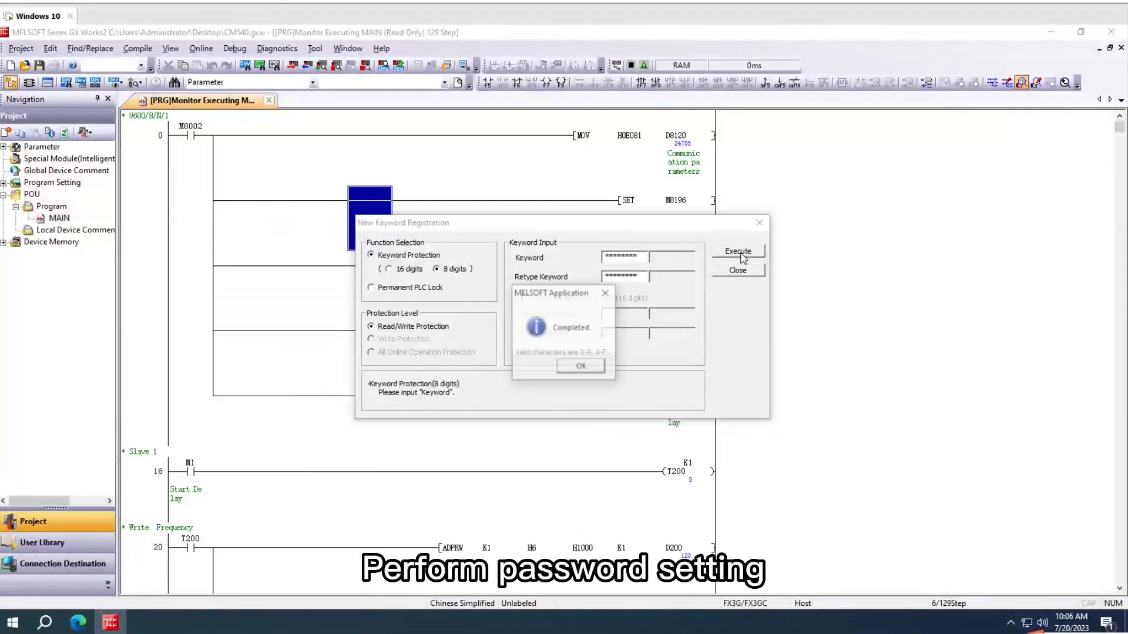
{"action": "left_click", "coordinate": [582, 369]}
- Close the registration window, save the project and exit GX Works2
{"action": "left_click", "coordinate": [414, 224]}
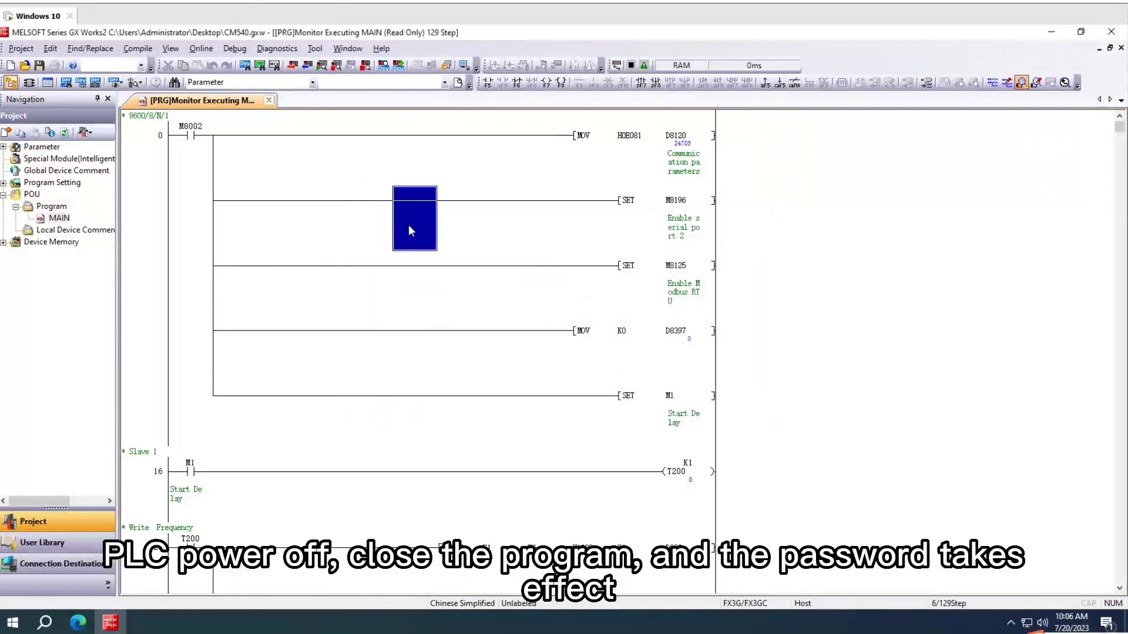
{"action": "left_click", "coordinate": [41, 66]}
{"action": "left_click", "coordinate": [1112, 32]}
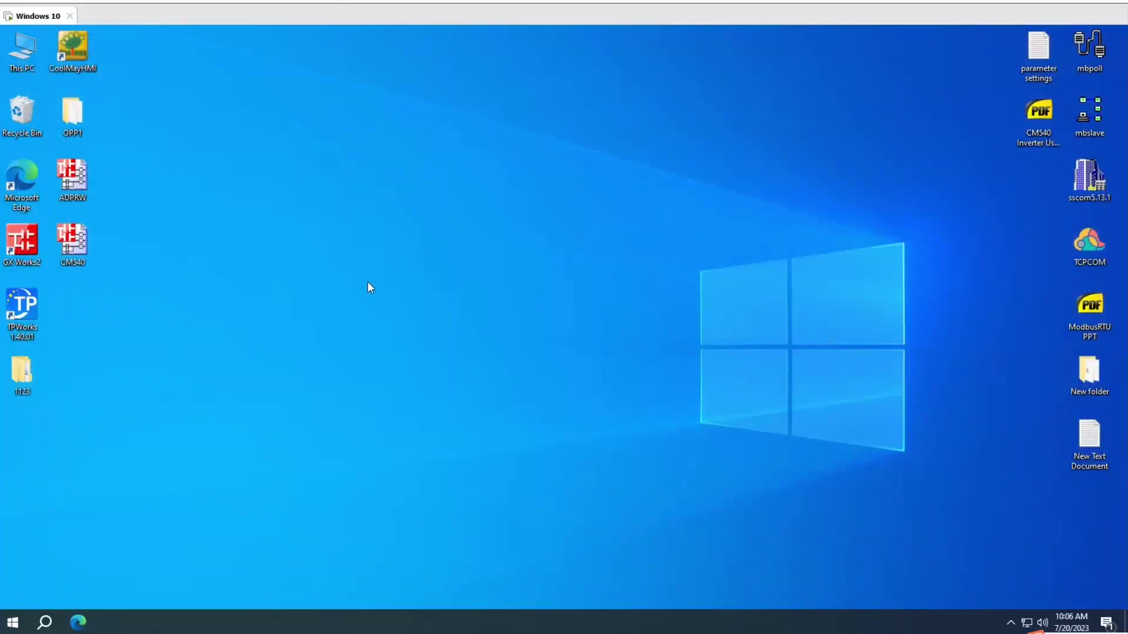
- Relaunch the CM540 project from its desktop icon
{"action": "left_click", "coordinate": [84, 246]}
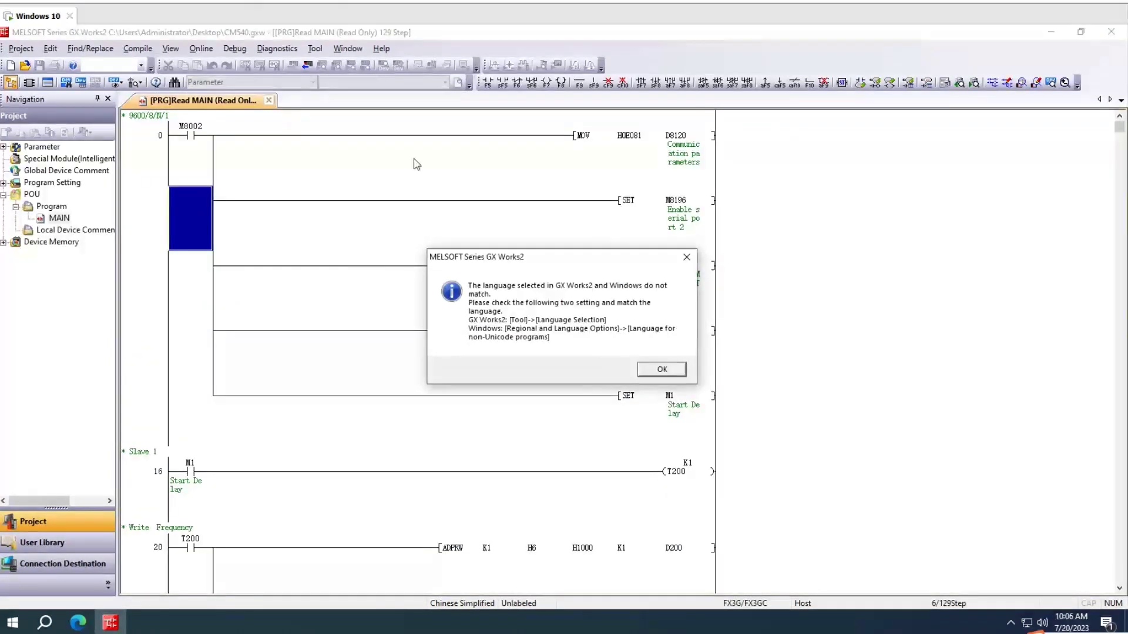
- Dismiss the language-mismatch notice and select the second rung of the read-only MAIN ladder
{"action": "left_click", "coordinate": [658, 368]}
{"action": "left_click", "coordinate": [370, 219]}
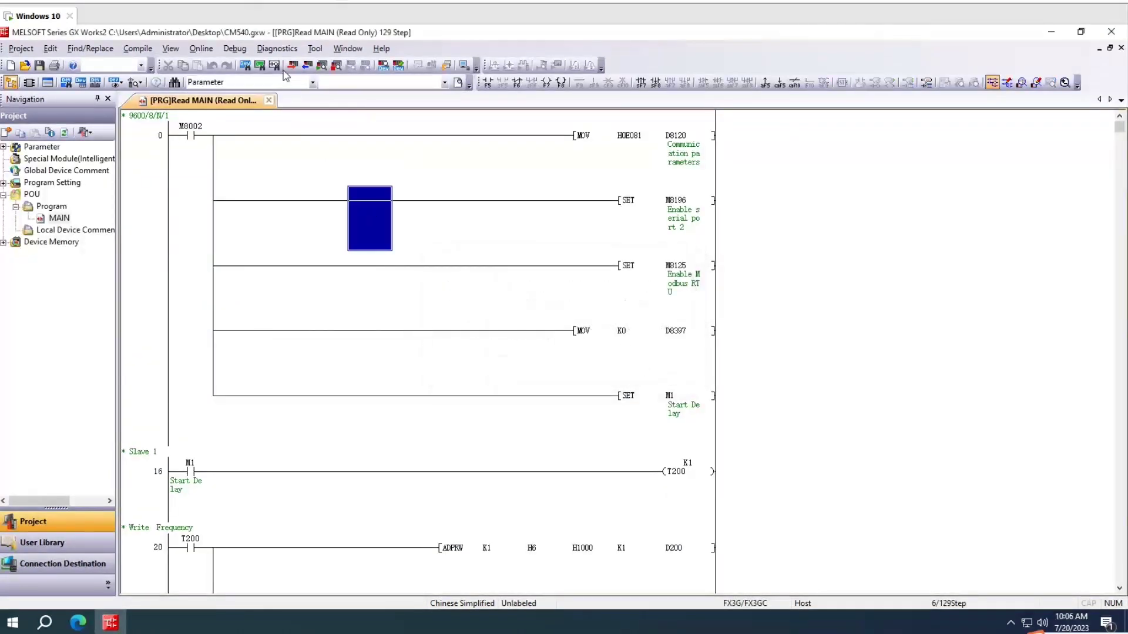